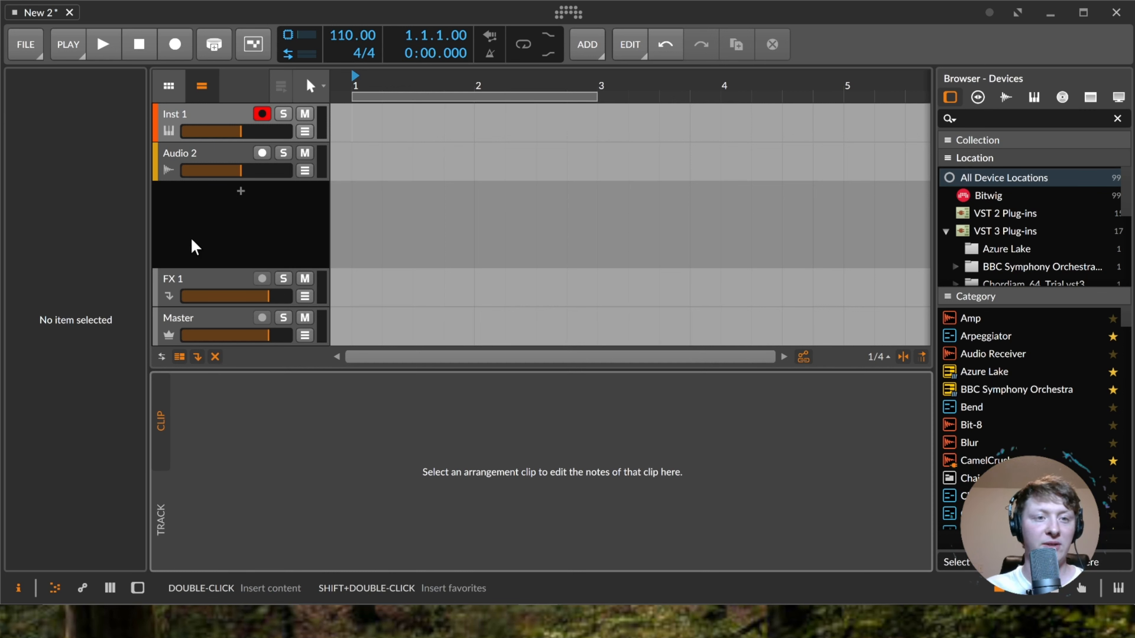
Show the Audio 2 track's devices and settings and examine which input sources are available for it.
double_click(201, 153)
click(64, 375)
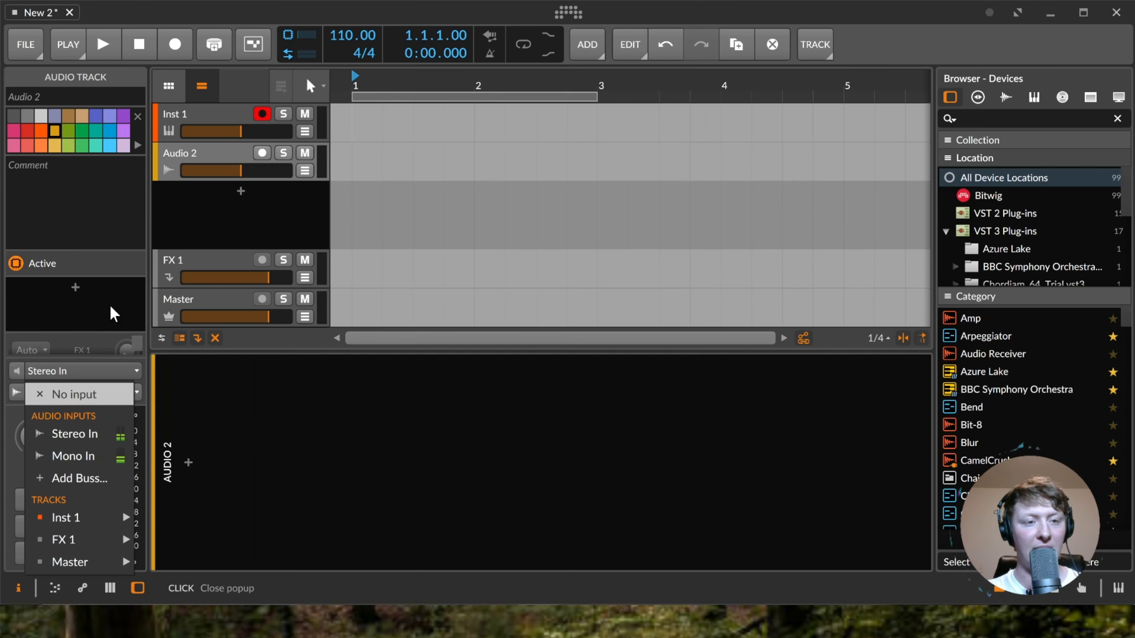
click(188, 142)
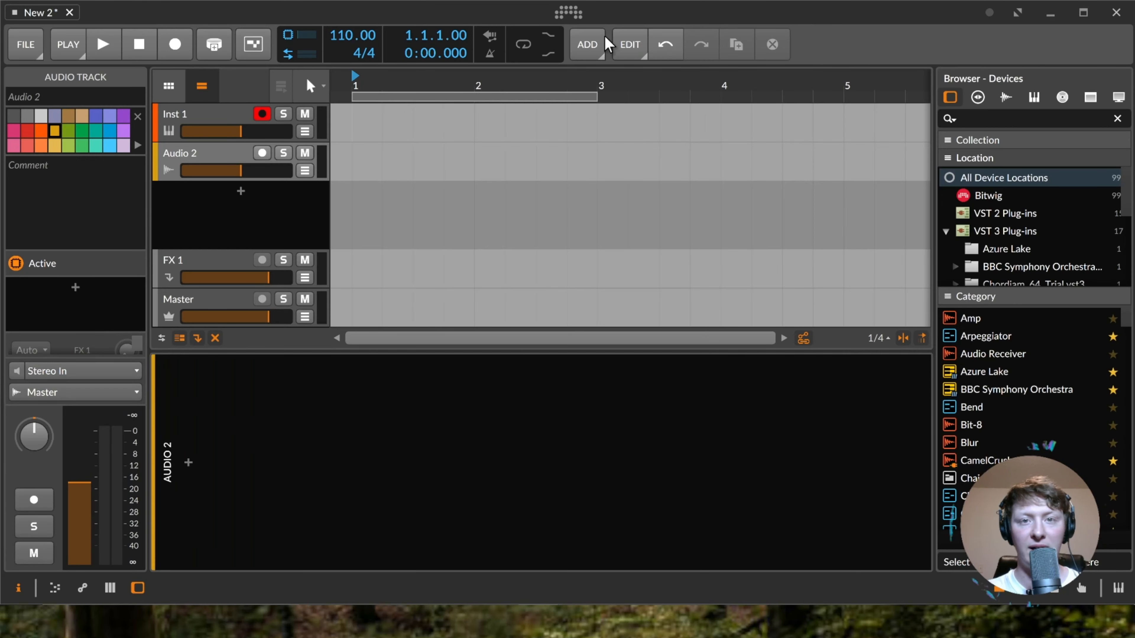
Open the audio settings and examine the available driver models, keeping JACK.
click(579, 14)
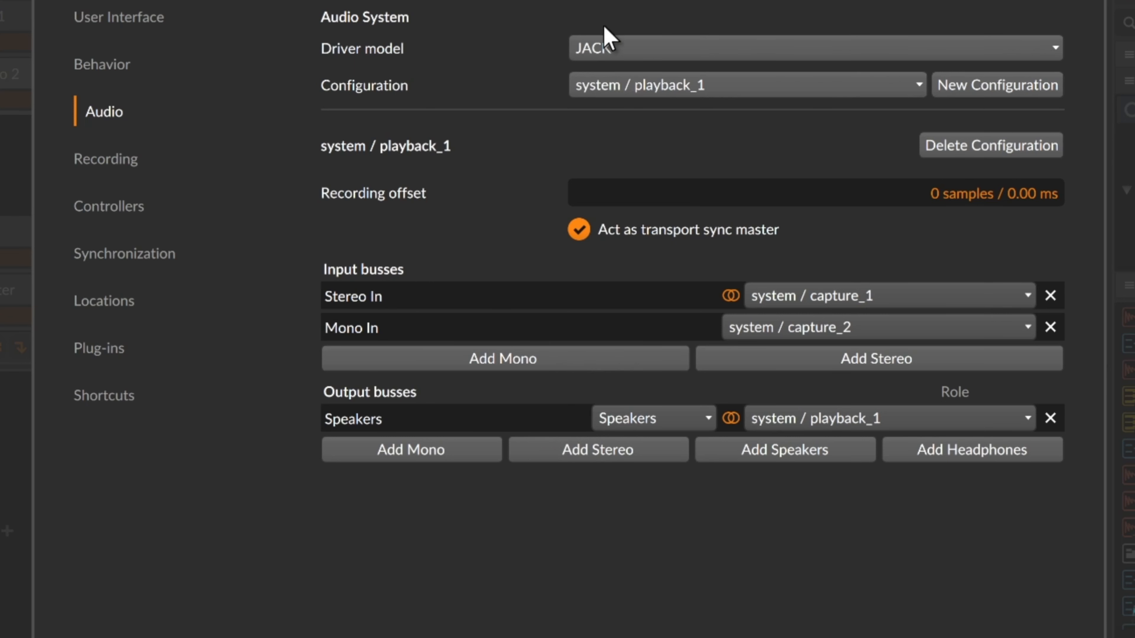
click(672, 52)
click(672, 51)
Add an extra mono input bus, remove it again, and close the settings.
click(474, 360)
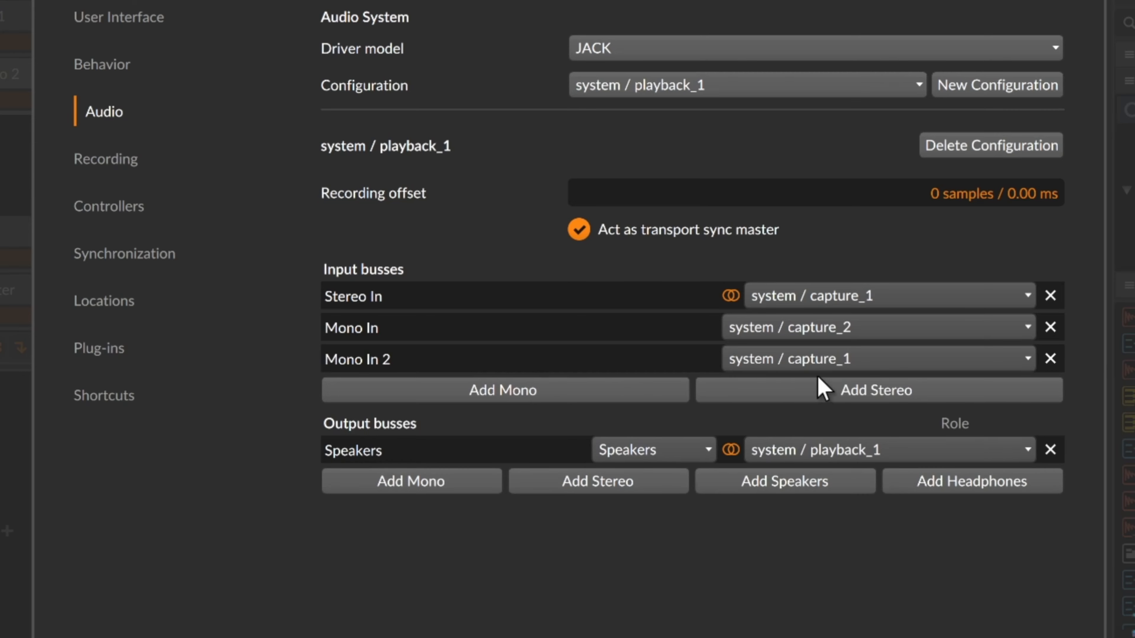
click(1049, 358)
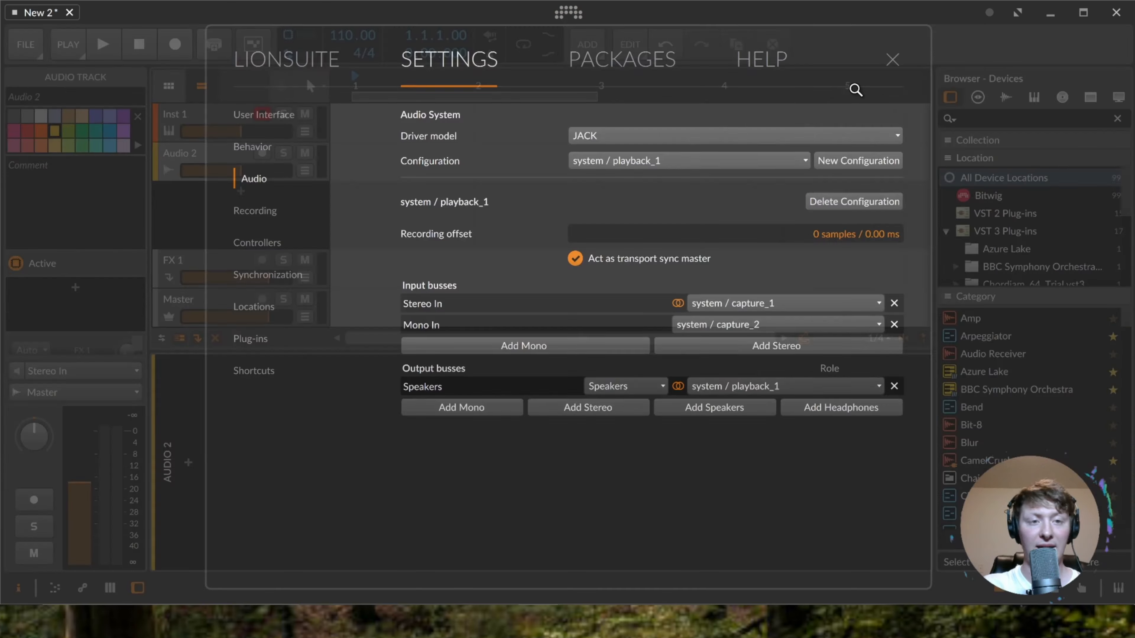
key(Escape)
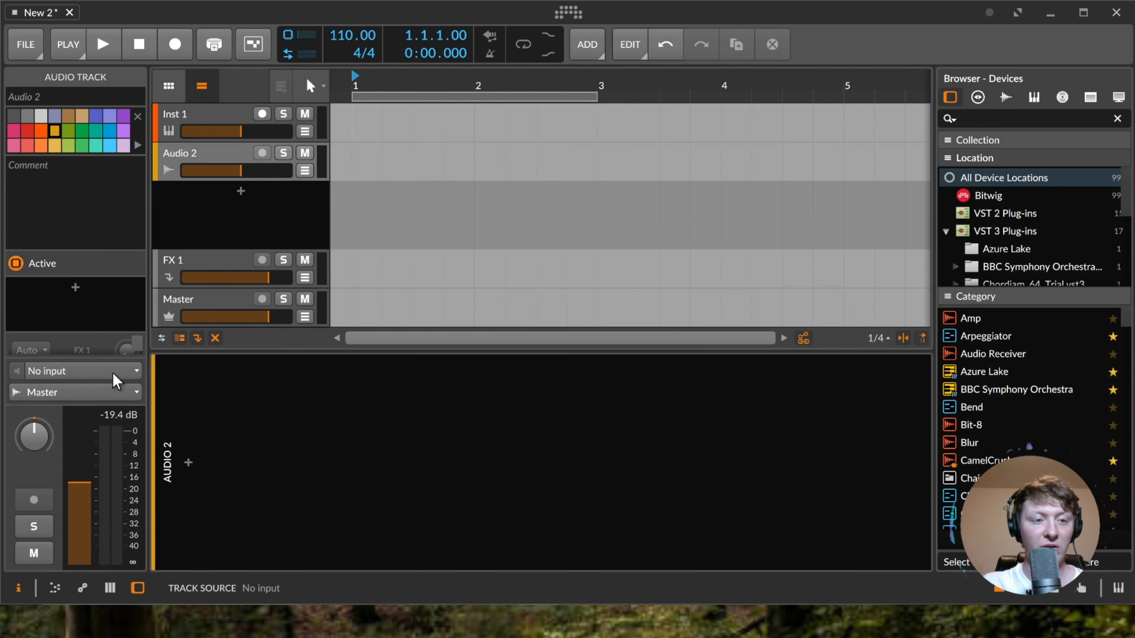
Set the Audio 2 track's input to Mono In and turn off its record arm.
click(112, 374)
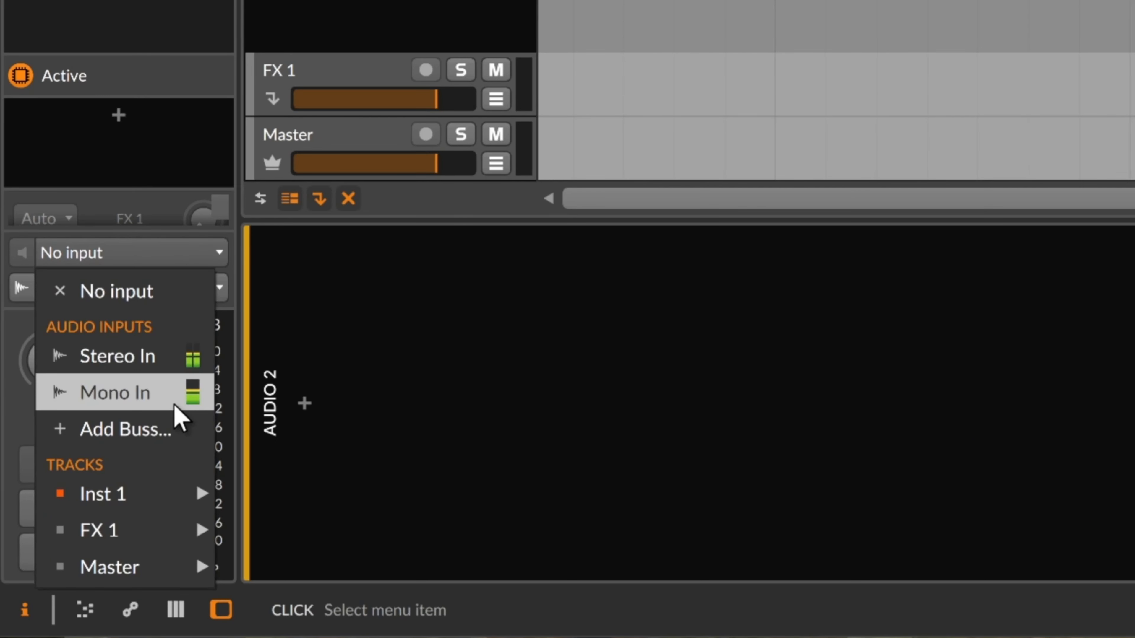
click(166, 403)
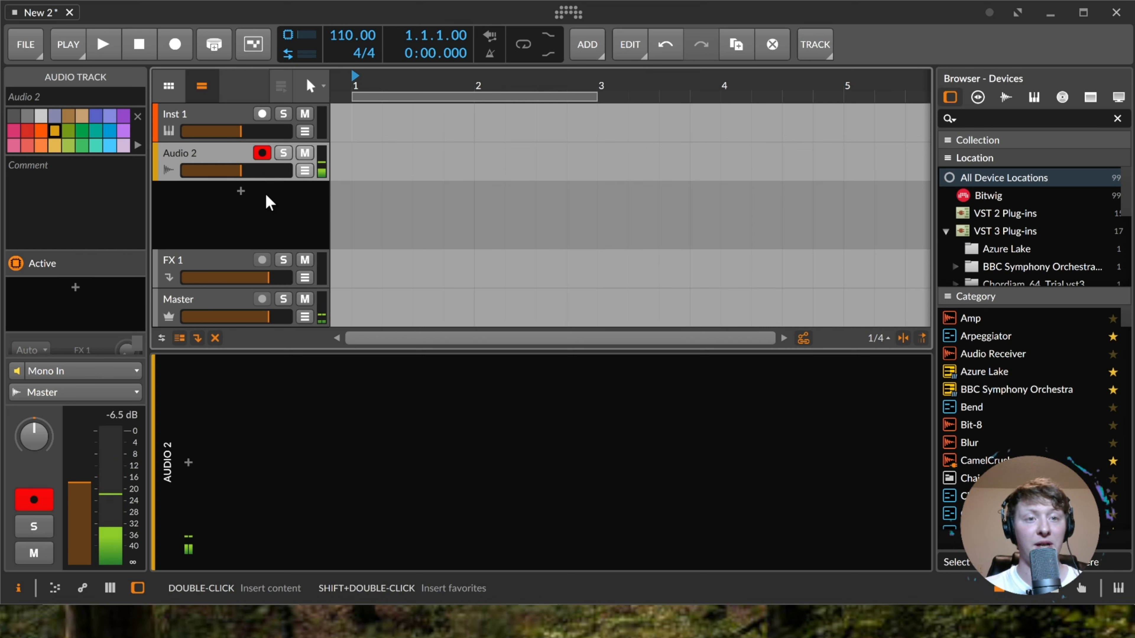
click(262, 154)
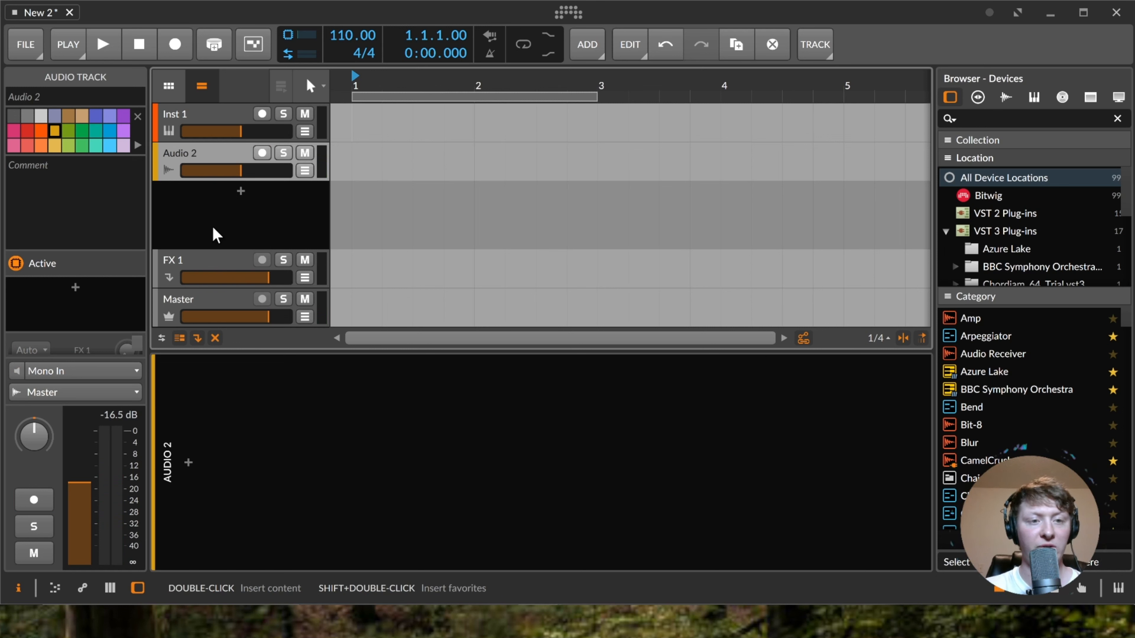
Rename the FX 1 track to Sends1.
click(206, 264)
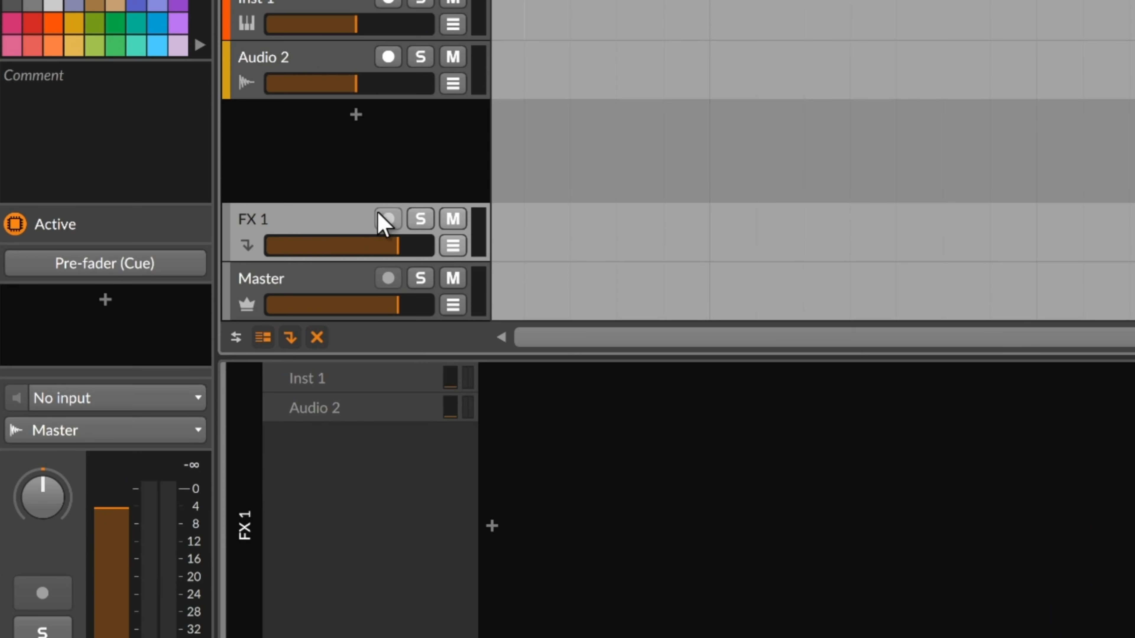
right_click(318, 235)
click(457, 427)
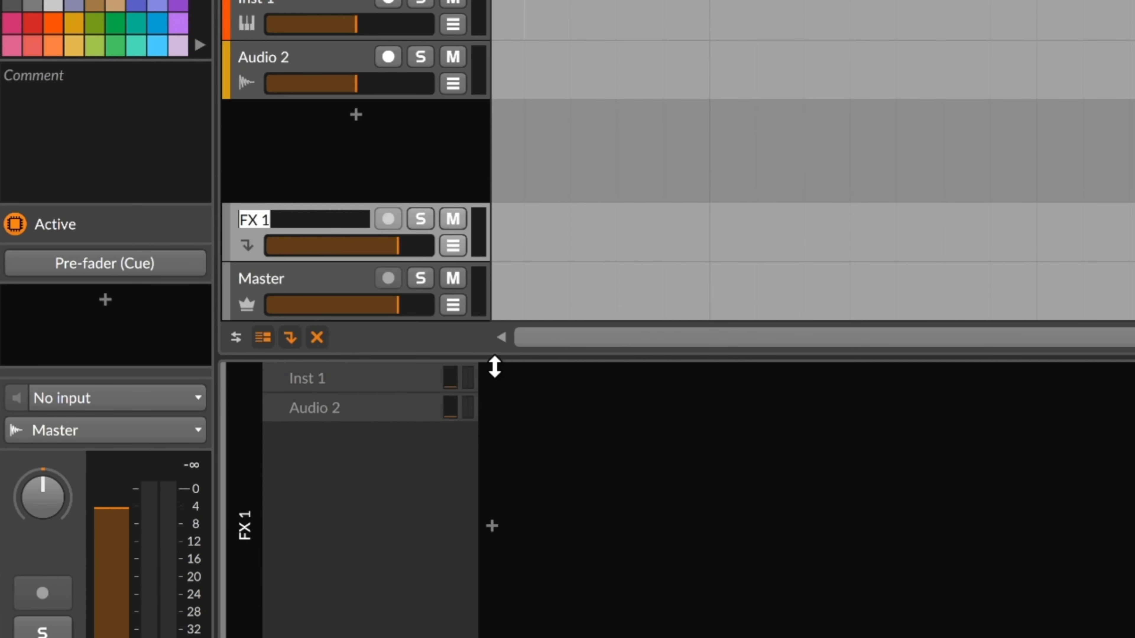
text(Sends1)
key(Return)
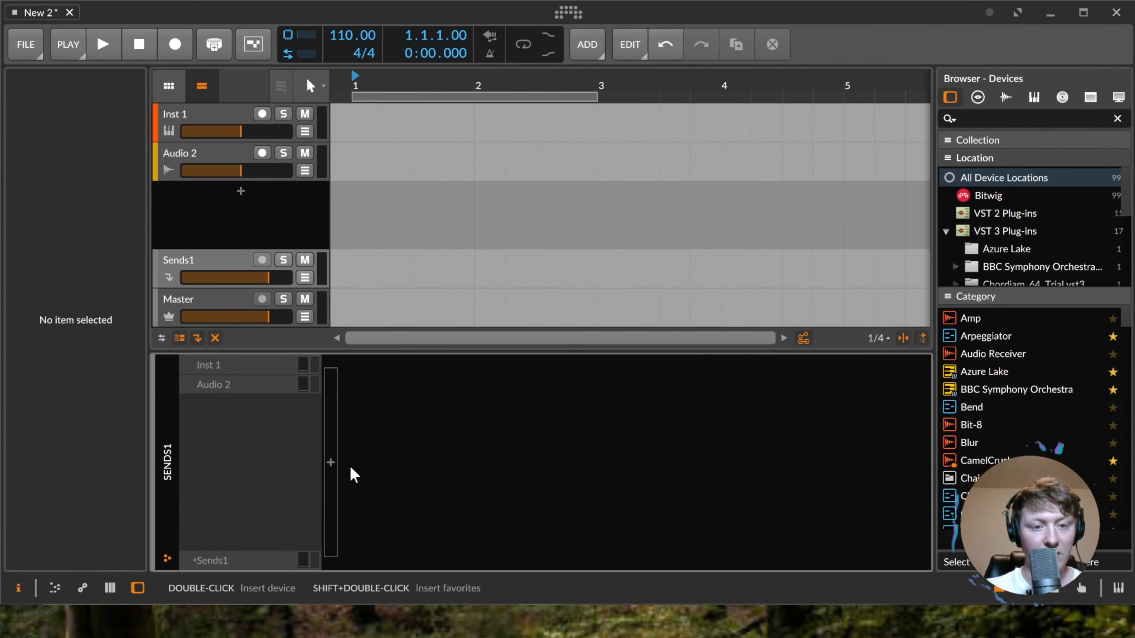
Search the audio effects for "rev", insert the OrilRiver reverb on the Sends1 track, and close its plug-in window.
click(331, 463)
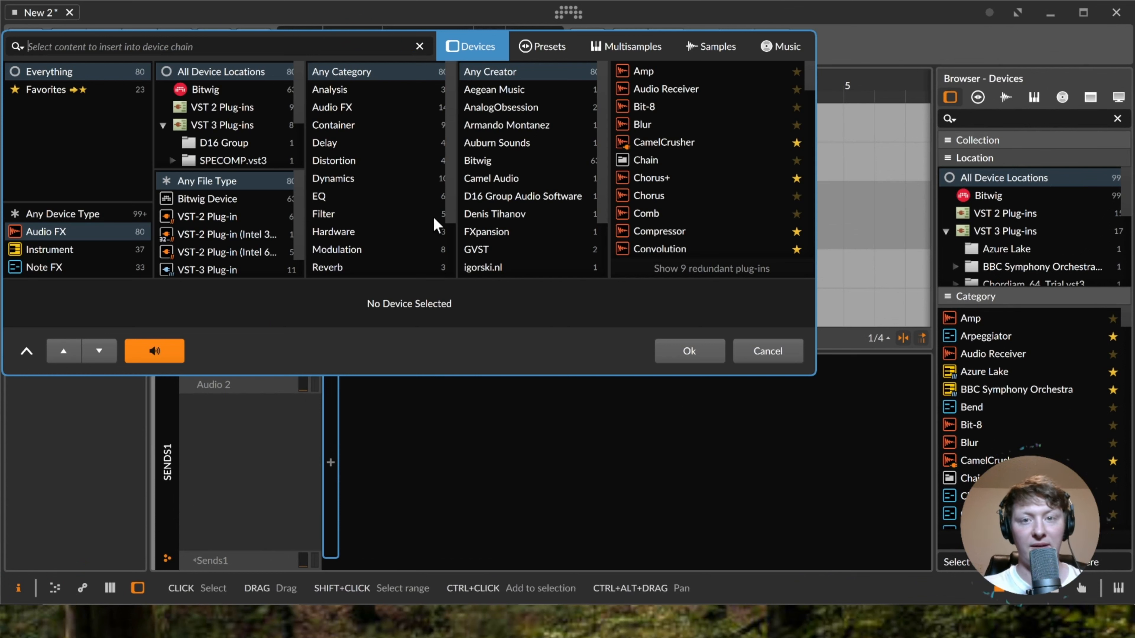
text(red)
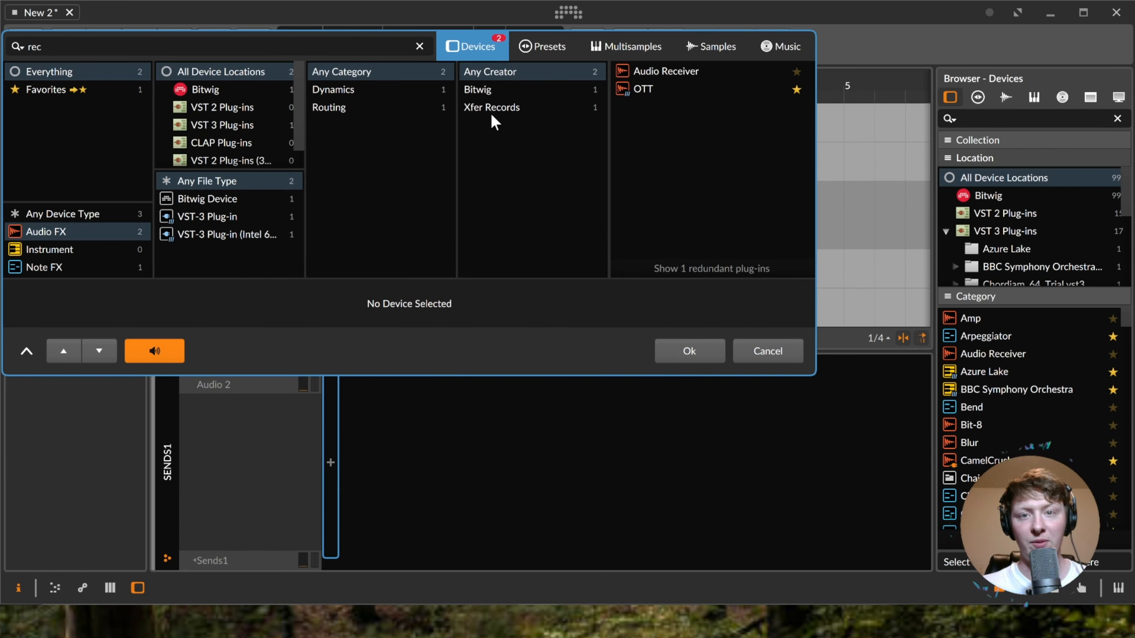
key(BackSpace)
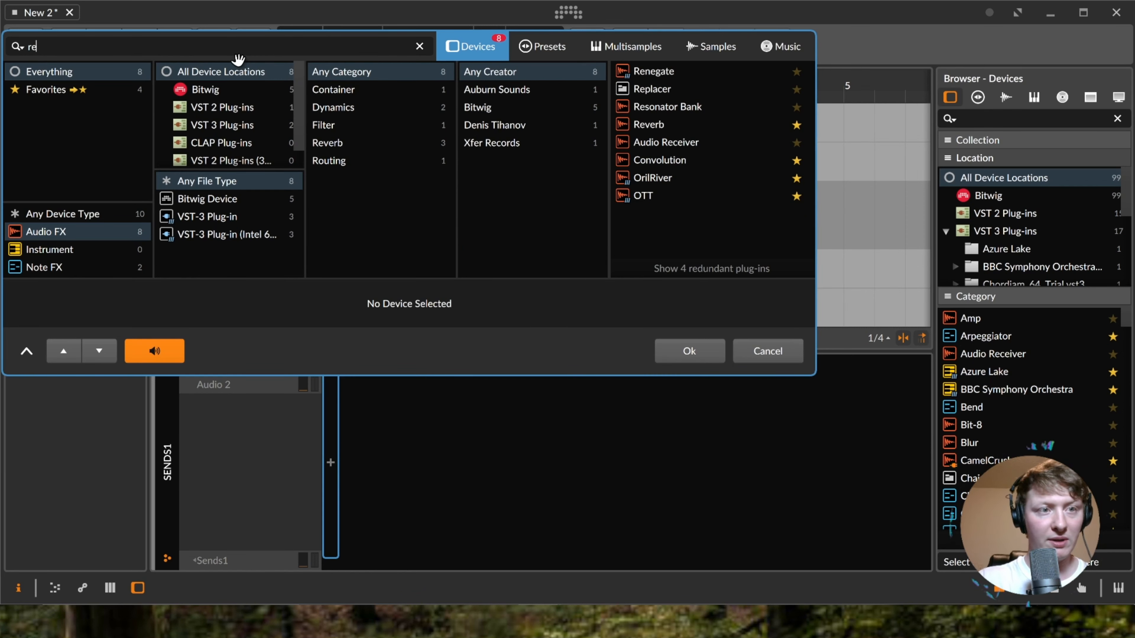
text(v)
click(692, 106)
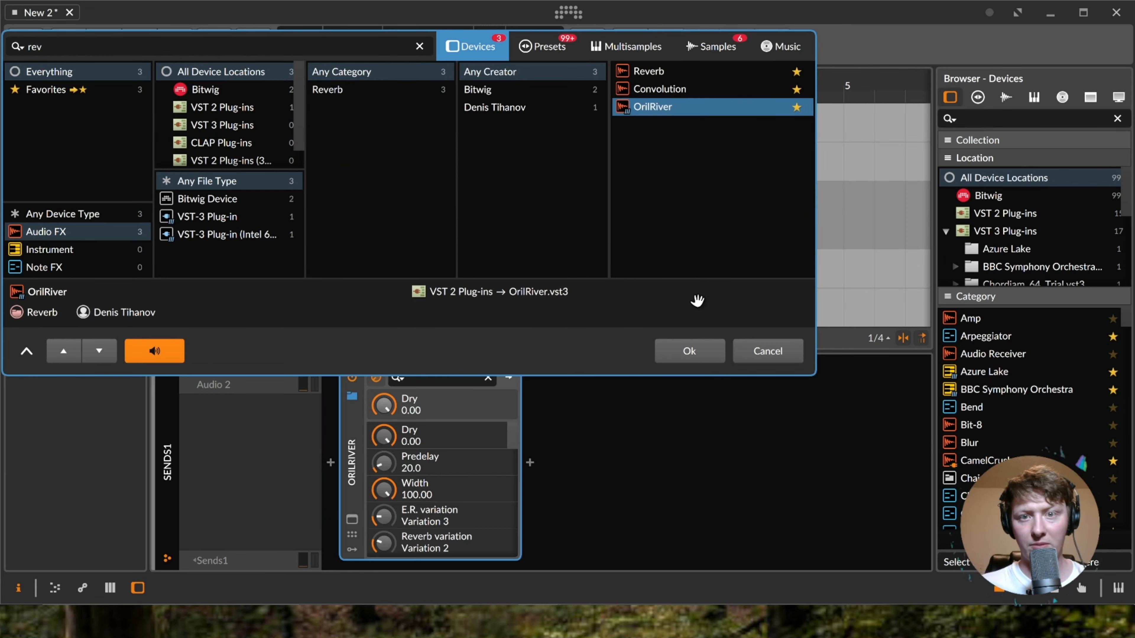
click(689, 352)
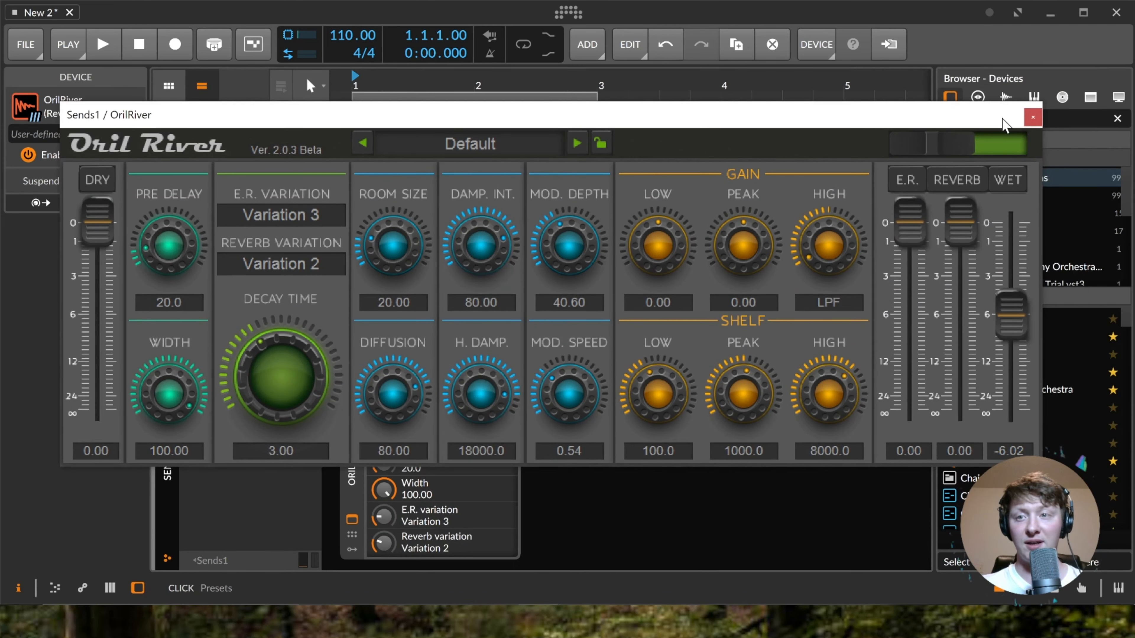
click(1033, 118)
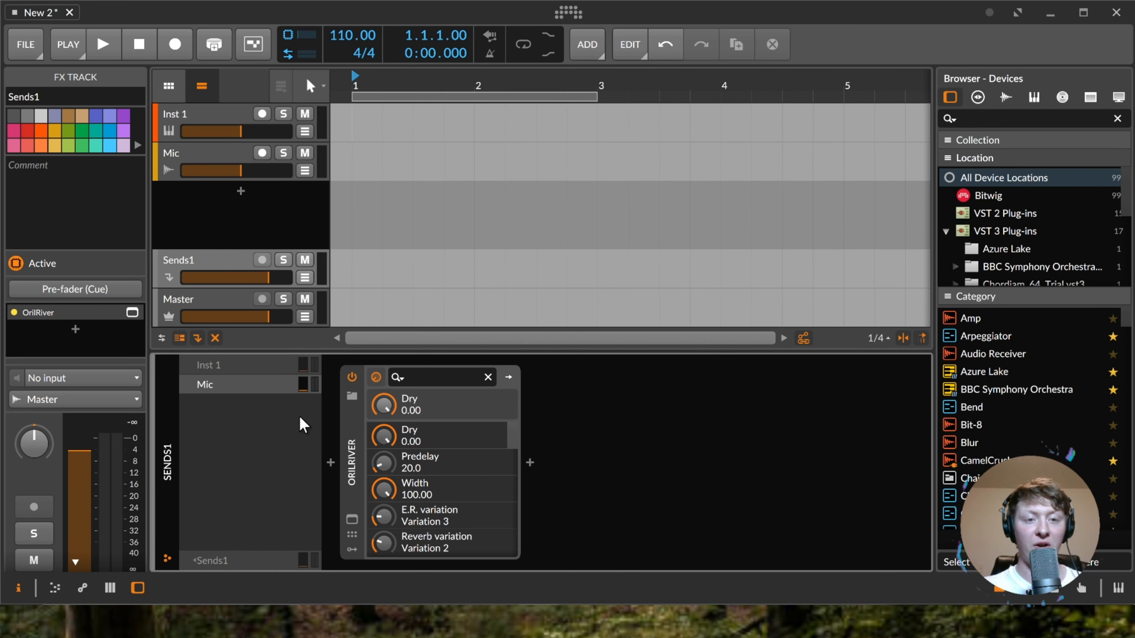
Raise the Mic track's send level into Sends1 and switch that send off and on again.
drag(303, 390, 303, 378)
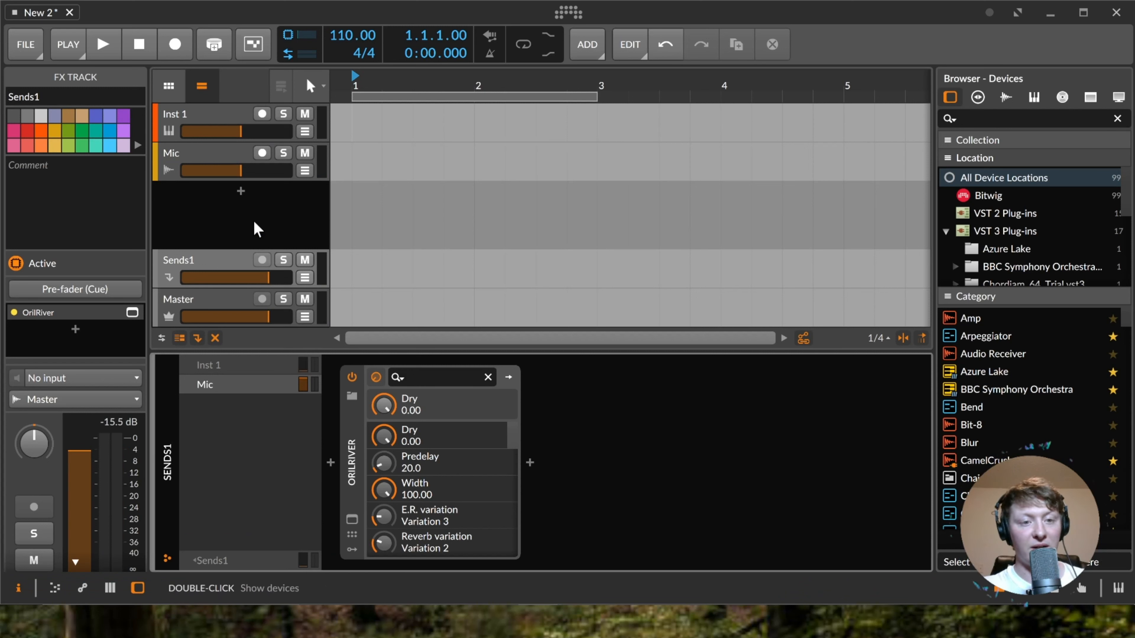
click(306, 388)
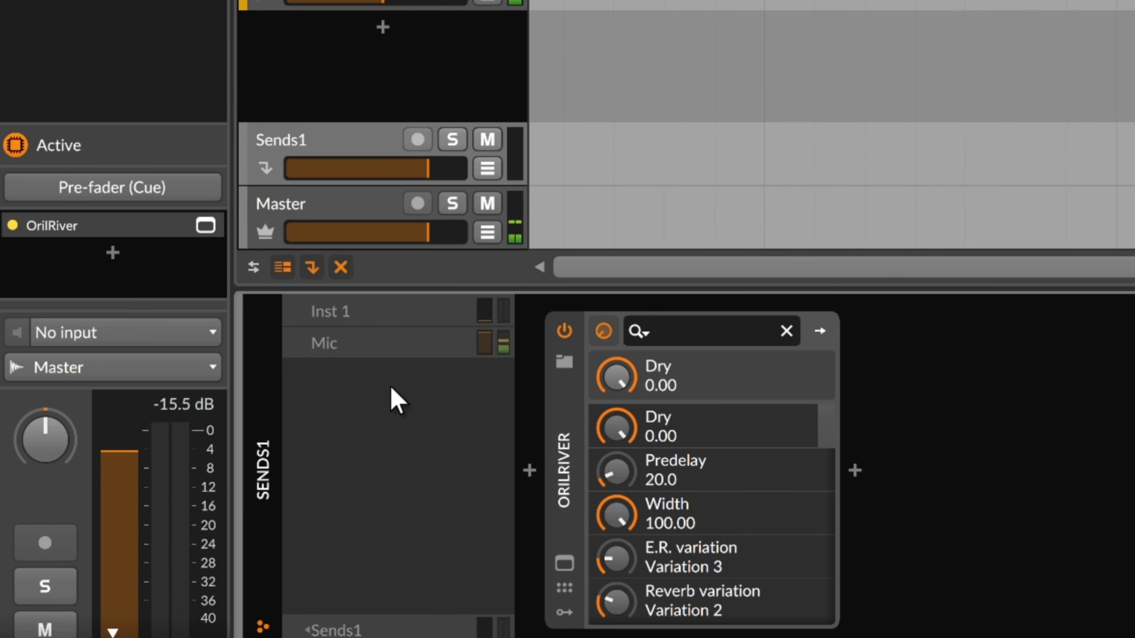
click(331, 349)
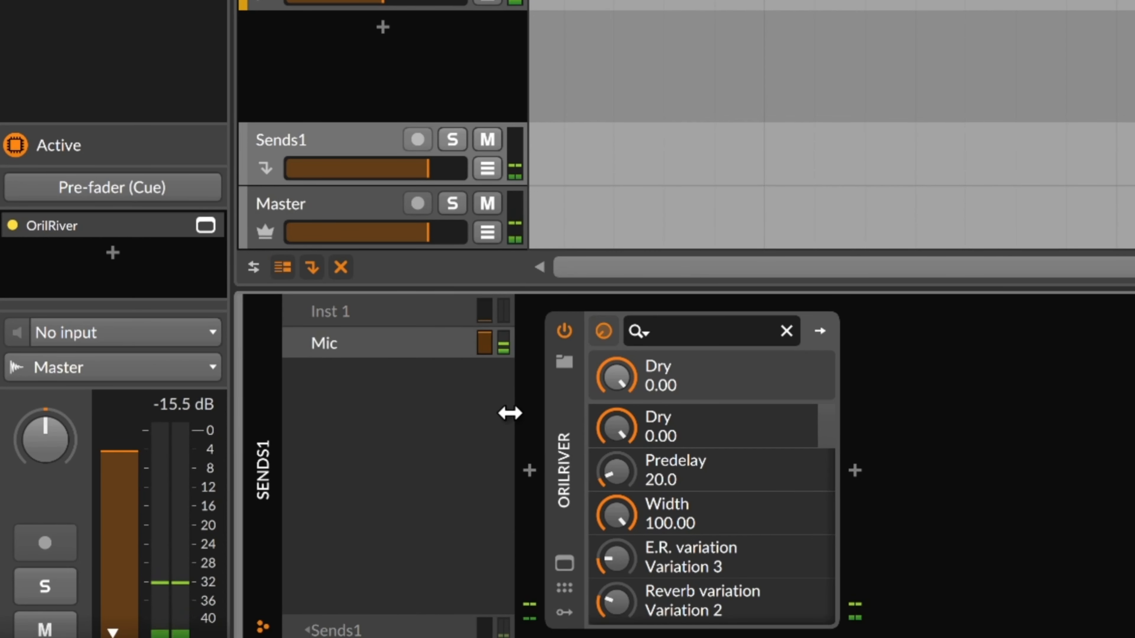
Route the Mic track's output to Sends1, check the Sends1 track's routing, and return to the Mic track.
click(224, 153)
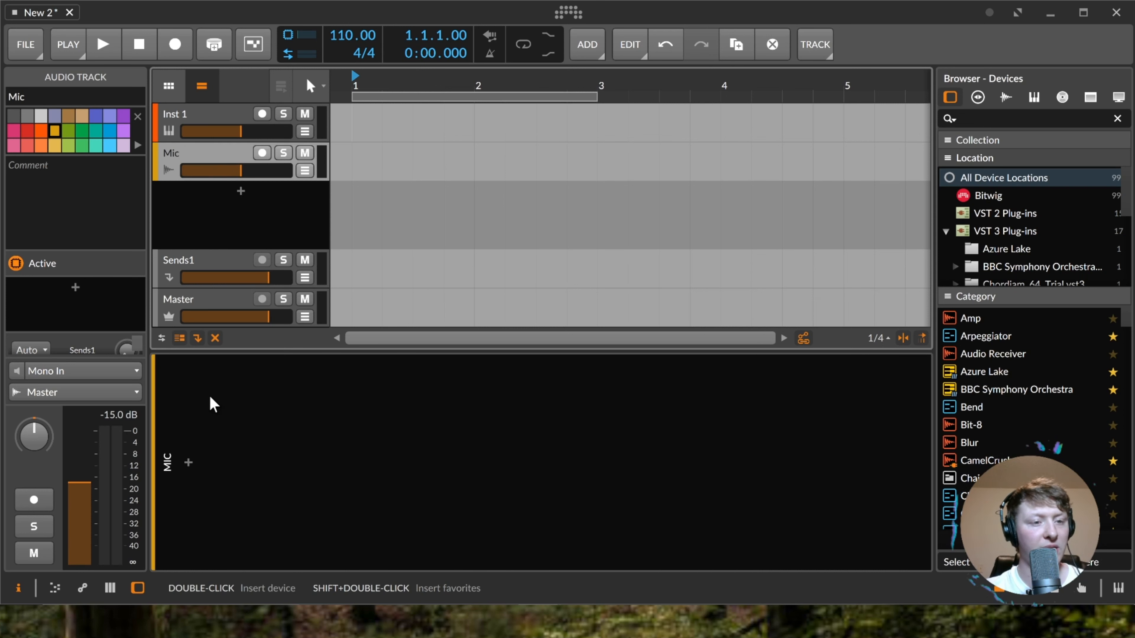
click(81, 393)
click(50, 307)
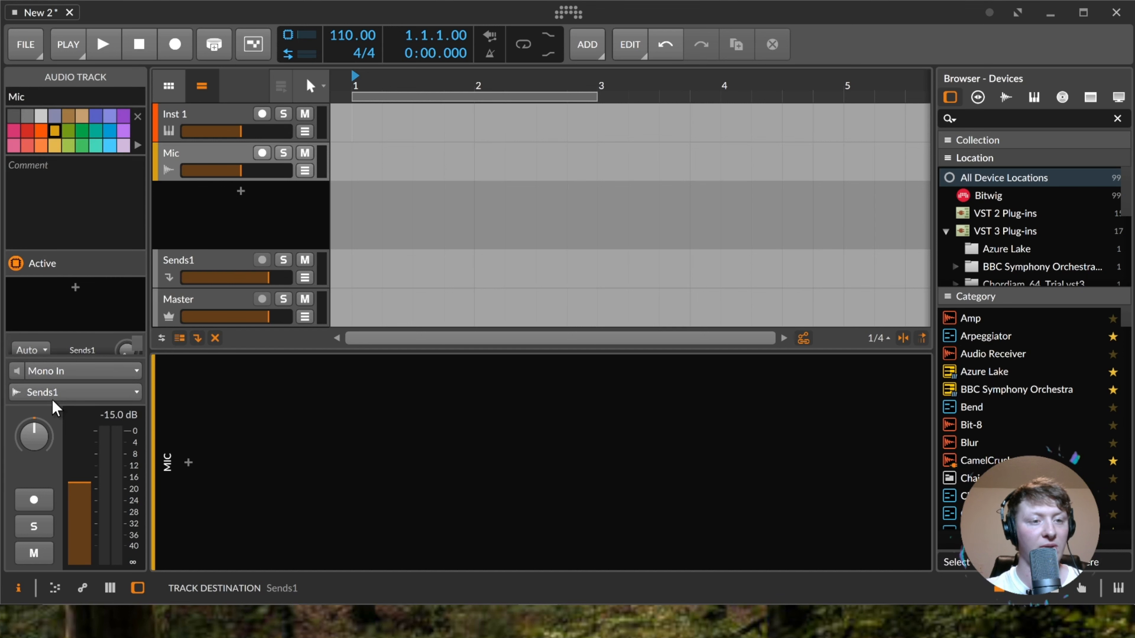
click(213, 272)
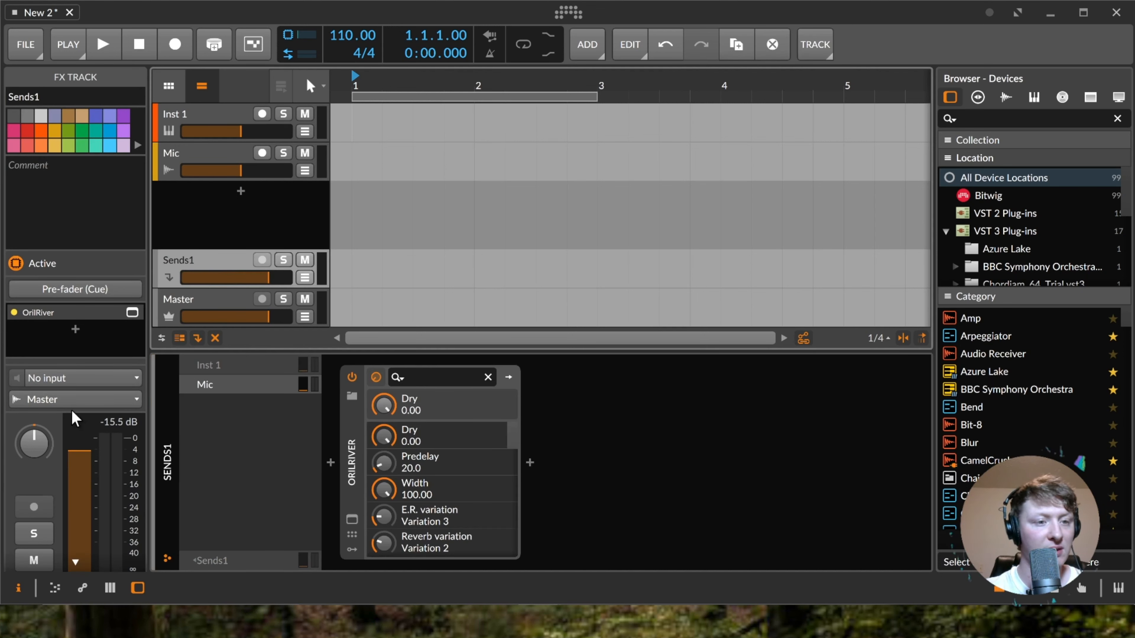
click(205, 385)
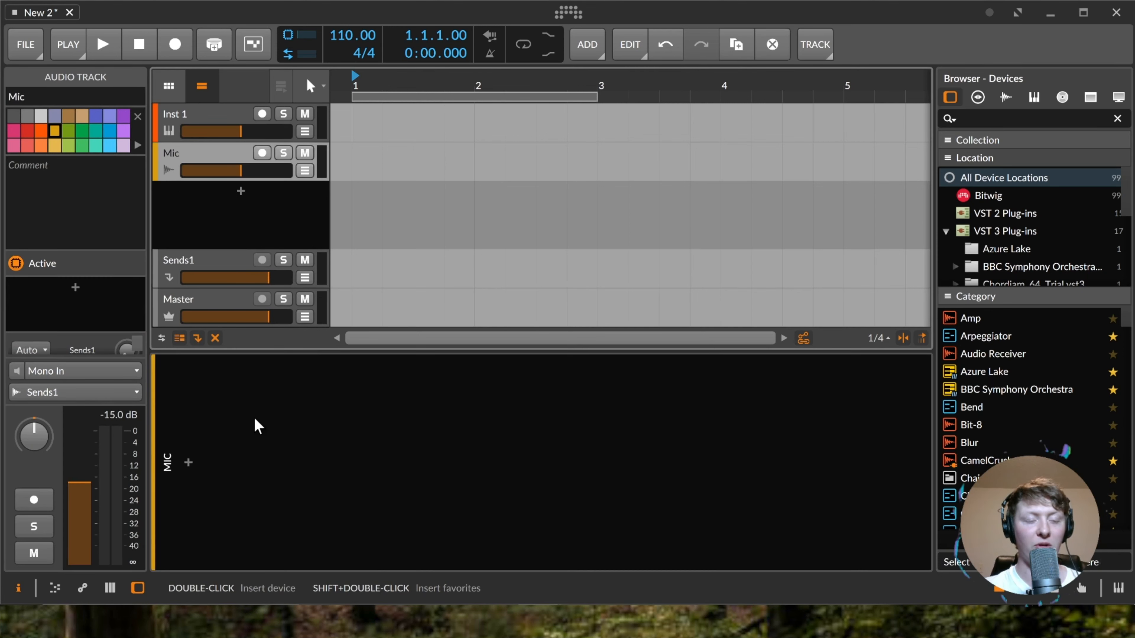
Arm the Mic track for recording and lower the Sends1 track's volume to about -71.9 dB.
click(262, 153)
drag(272, 280, 271, 277)
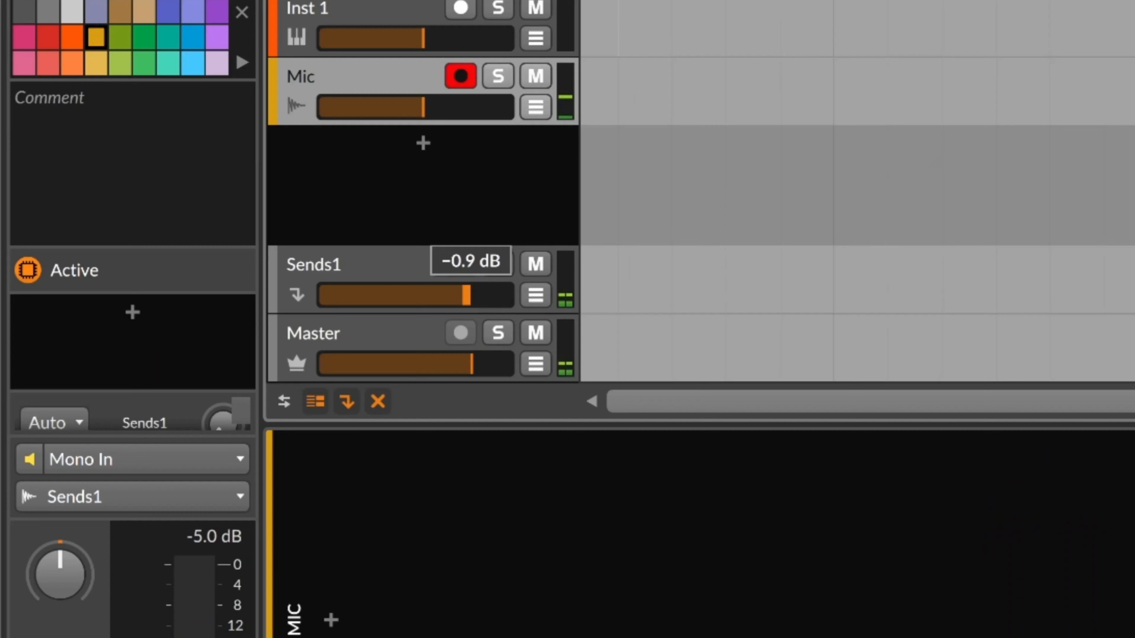
drag(466, 295, 329, 296)
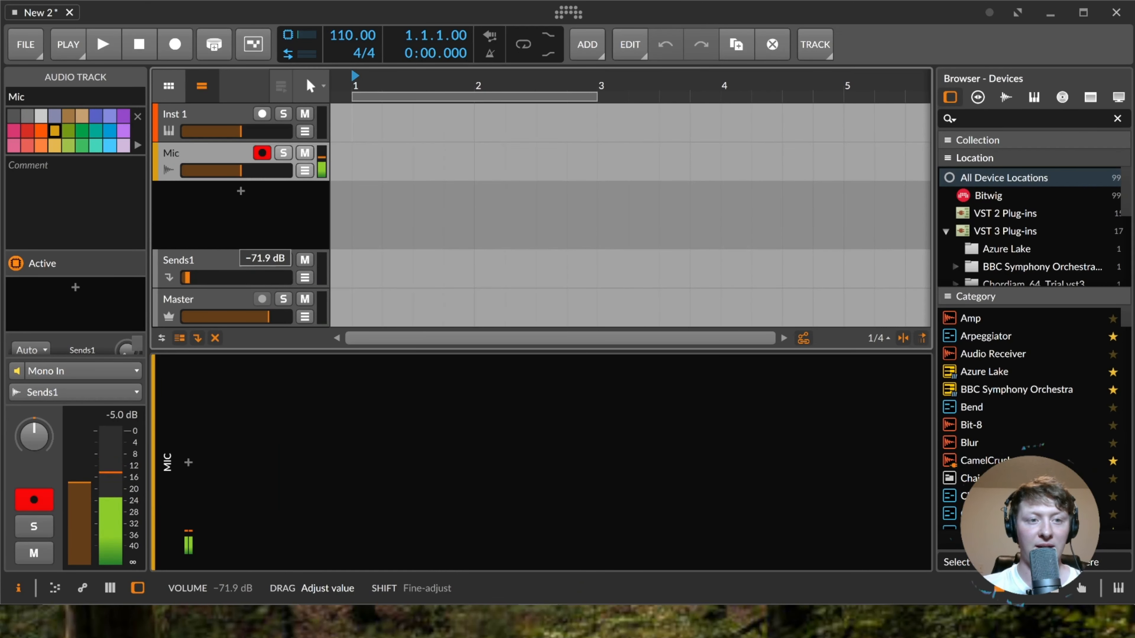